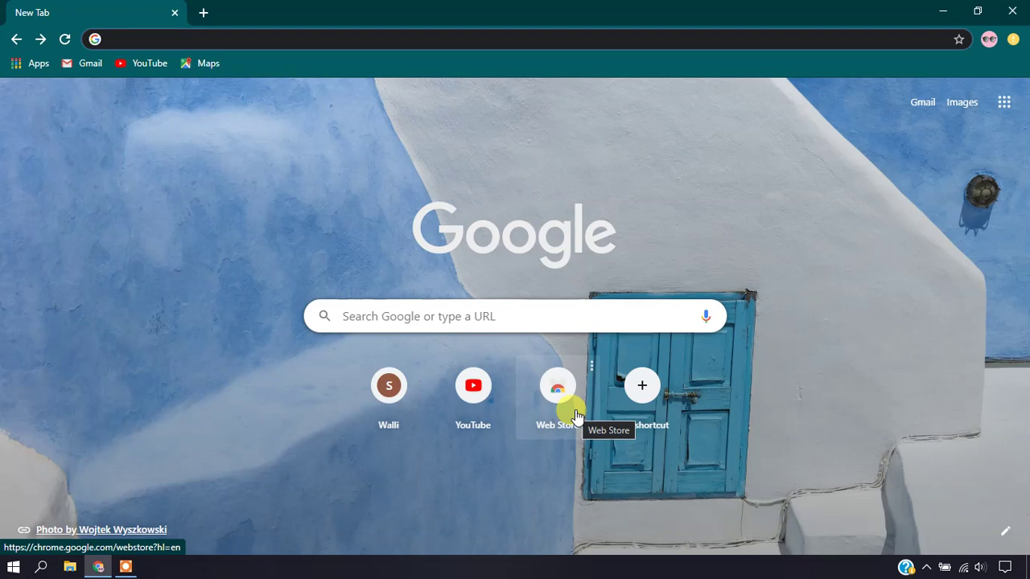
Run a Google search for 'QGIS' in Chrome
left_click(482, 320)
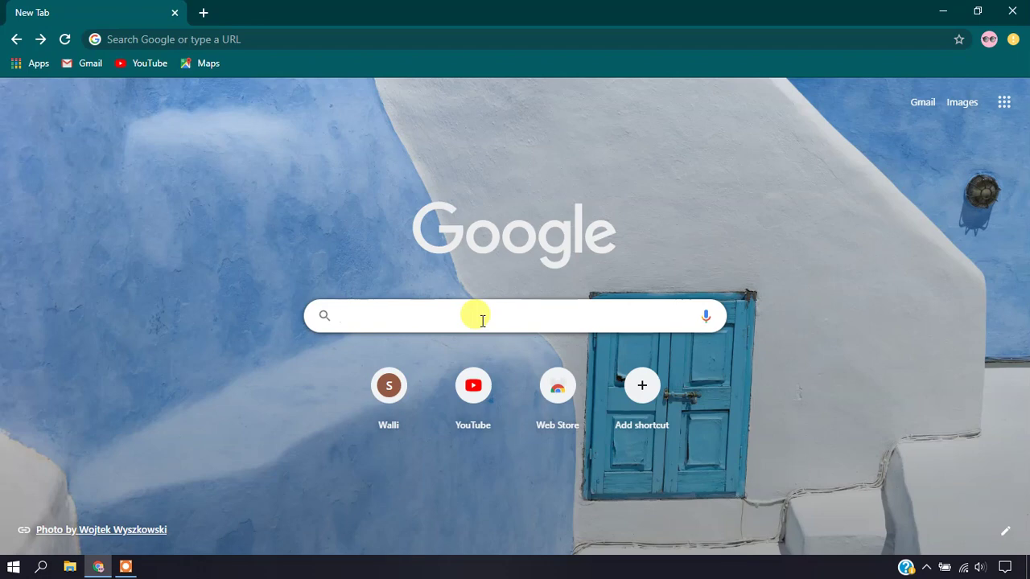
type("QGIS")
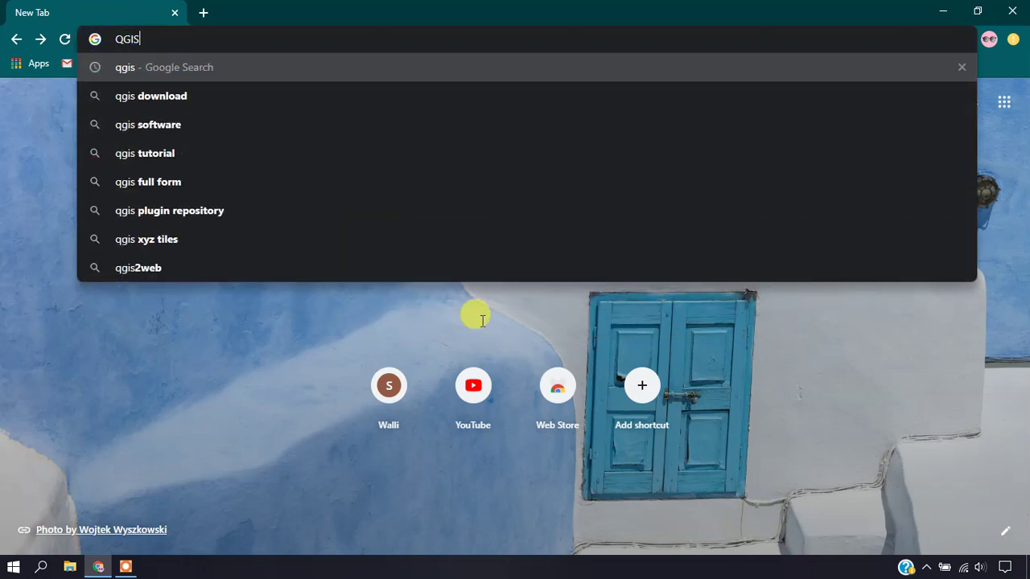
key("Return")
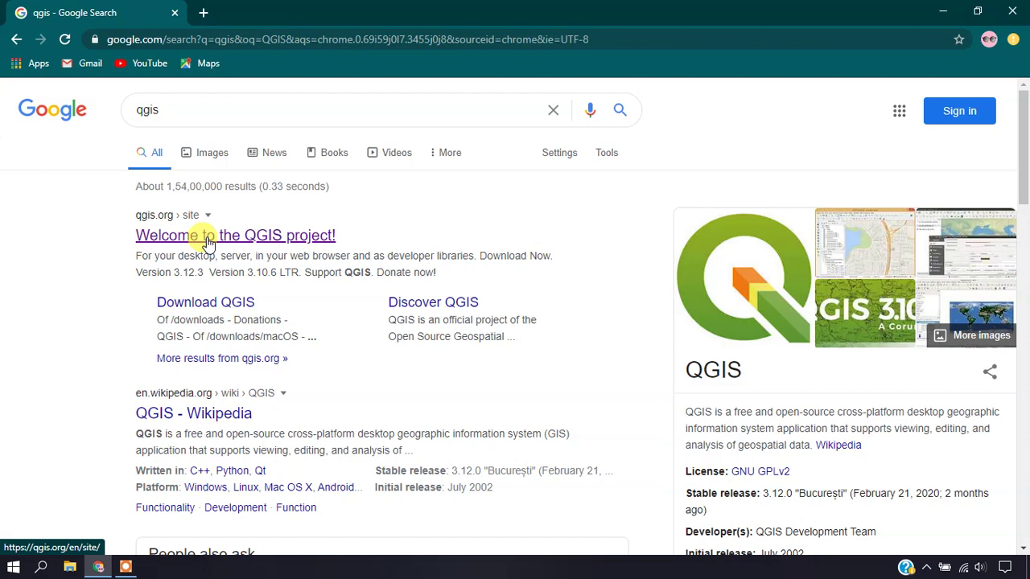
Open the 'Welcome to the QGIS project!' homepage from the search results
left_click(274, 235)
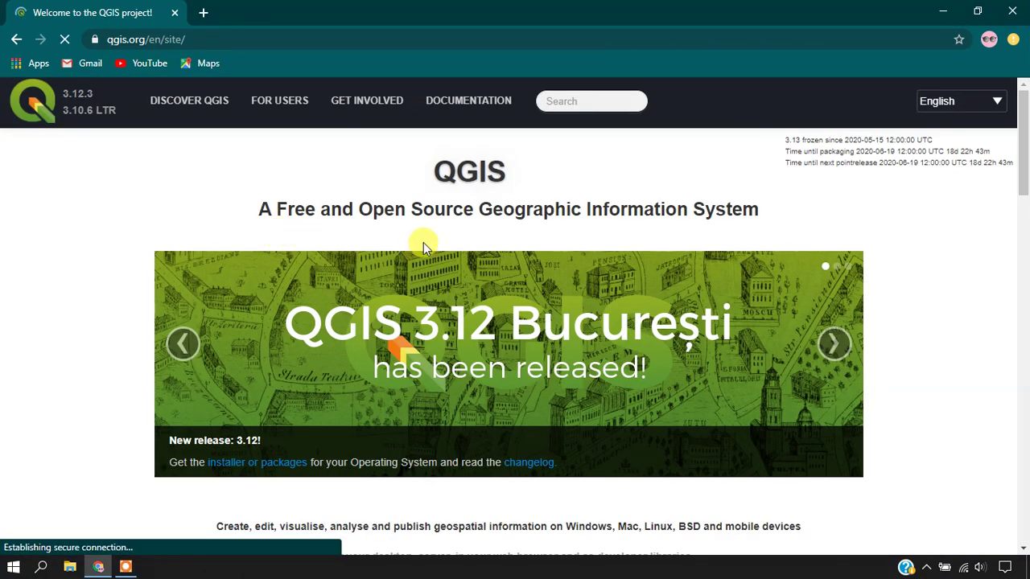
scroll(434, 225, "down", 3)
scroll(440, 219, "down", 2)
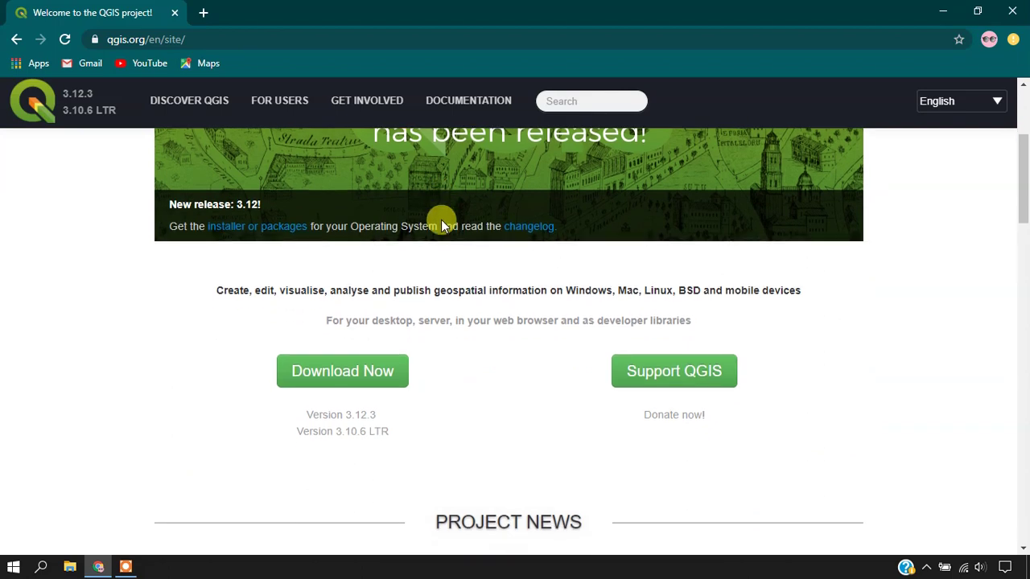
scroll(444, 221, "up", 1)
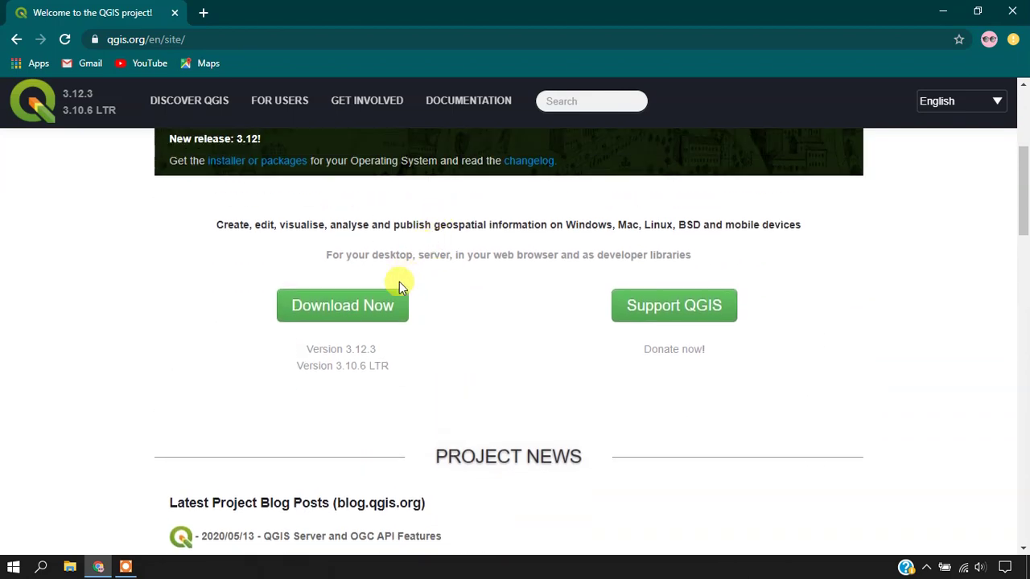
Go to the Download page and scroll to the Windows standalone installers for 3.12 and 3.10
left_click(367, 310)
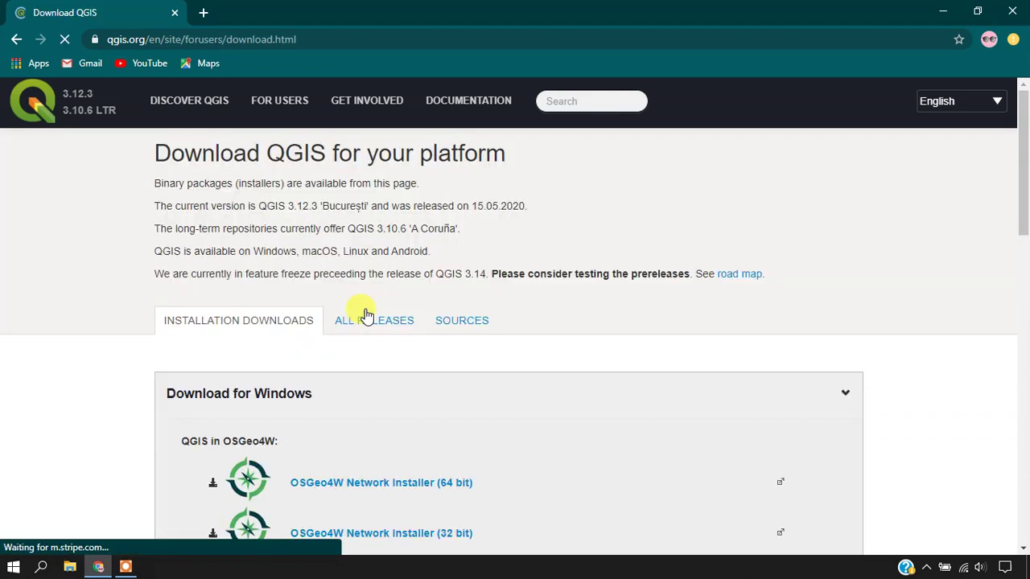
scroll(386, 298, "down", 2)
scroll(387, 298, "down", 3)
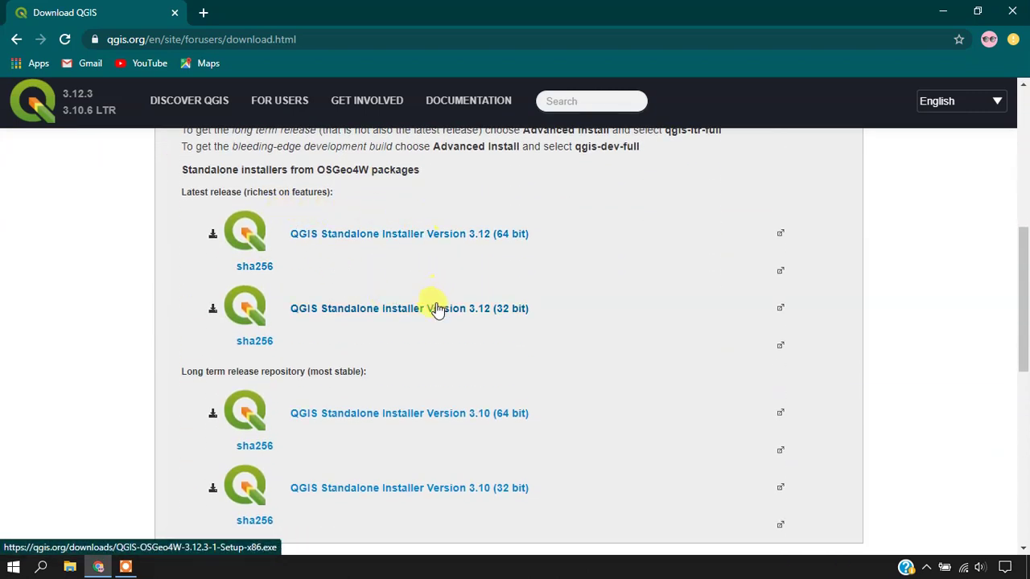
scroll(443, 299, "down", 2)
scroll(448, 292, "up", 2)
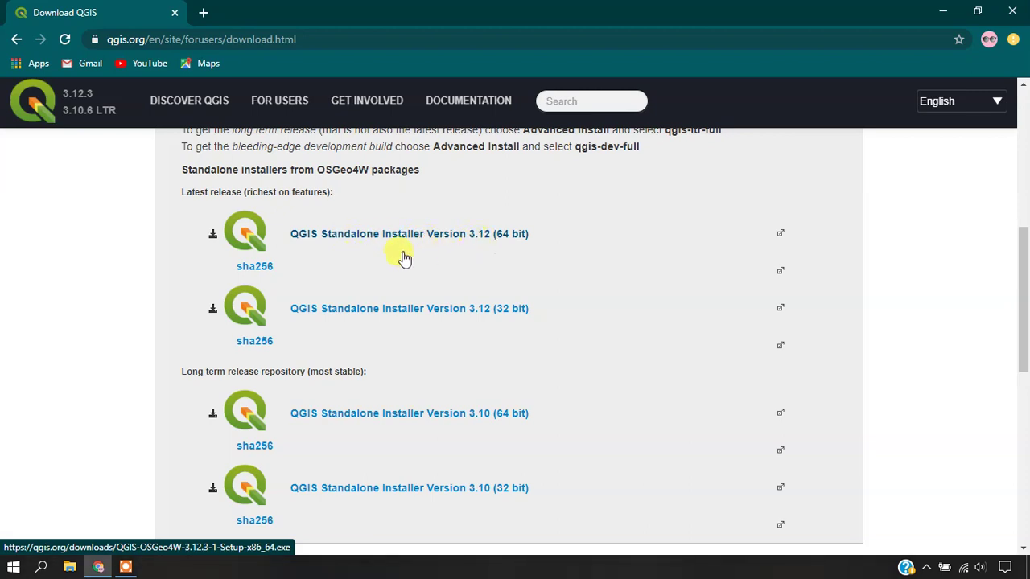
scroll(354, 281, "down", 1)
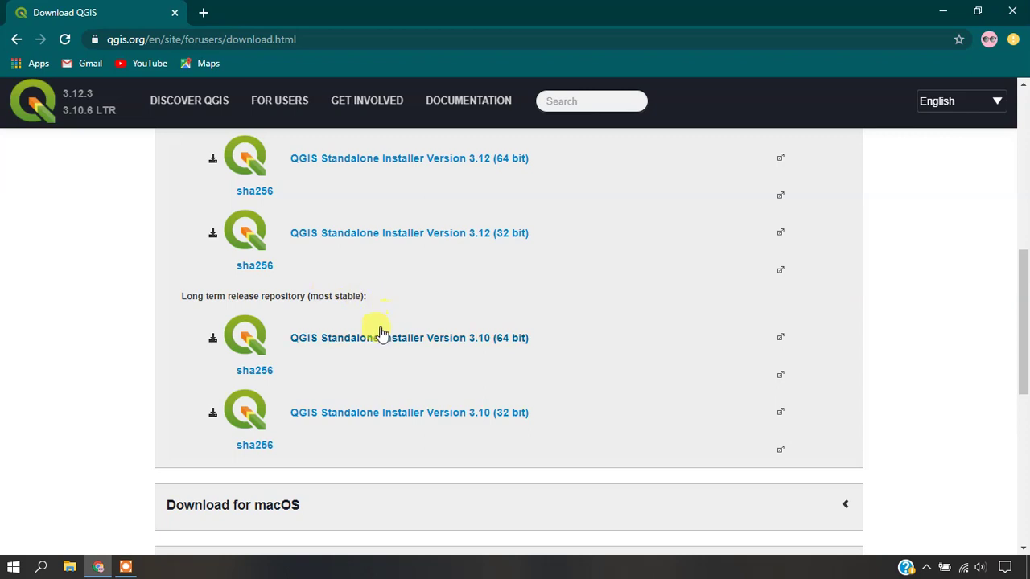
scroll(482, 289, "up", 2)
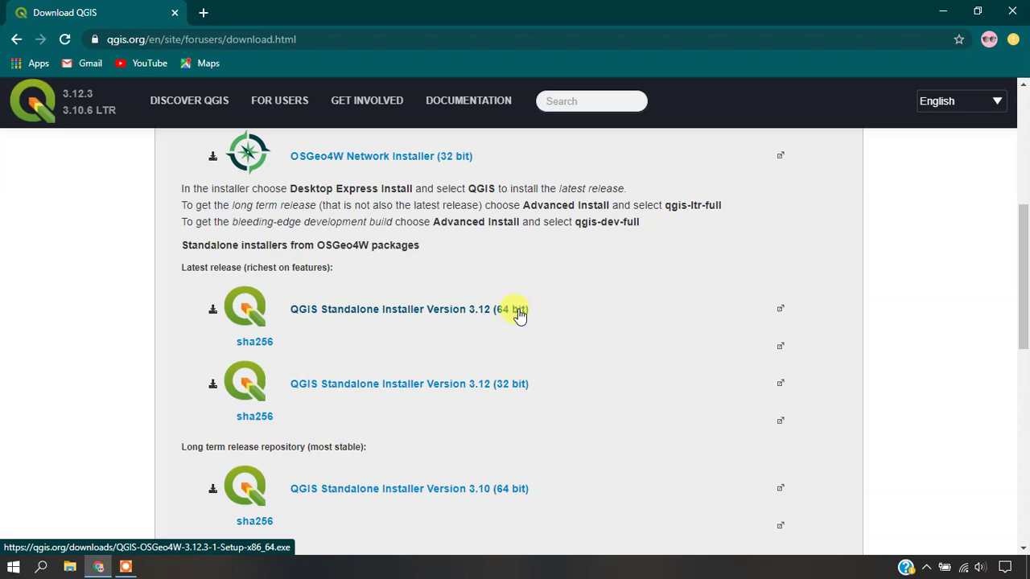
scroll(518, 315, "down", 2)
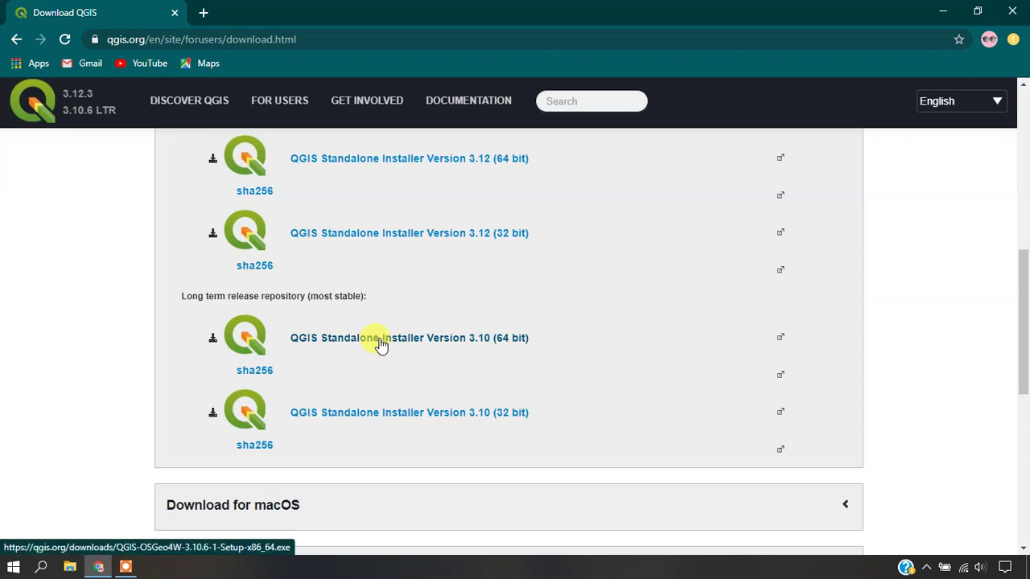
scroll(369, 261, "up", 1)
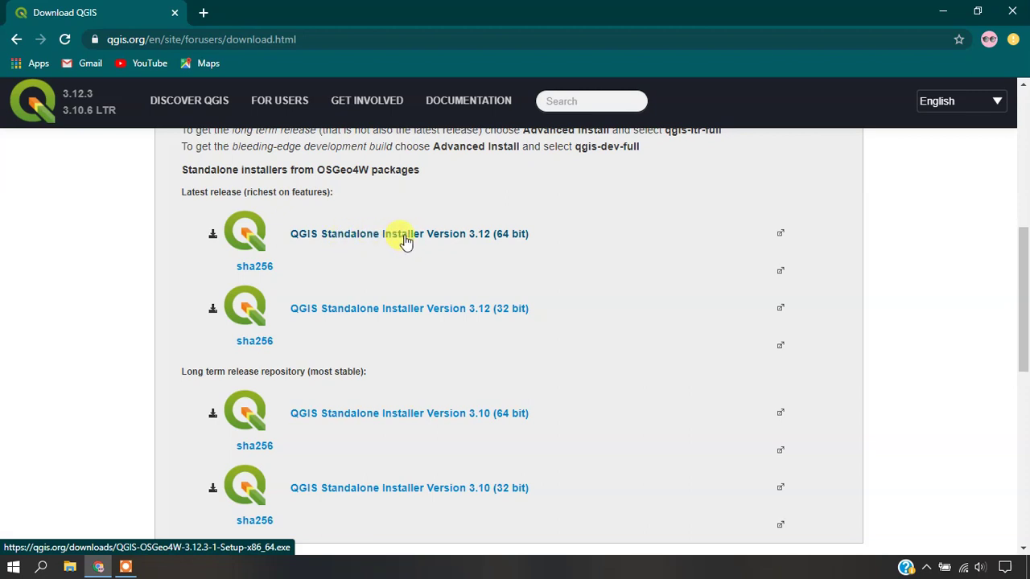
scroll(410, 241, "down", 1)
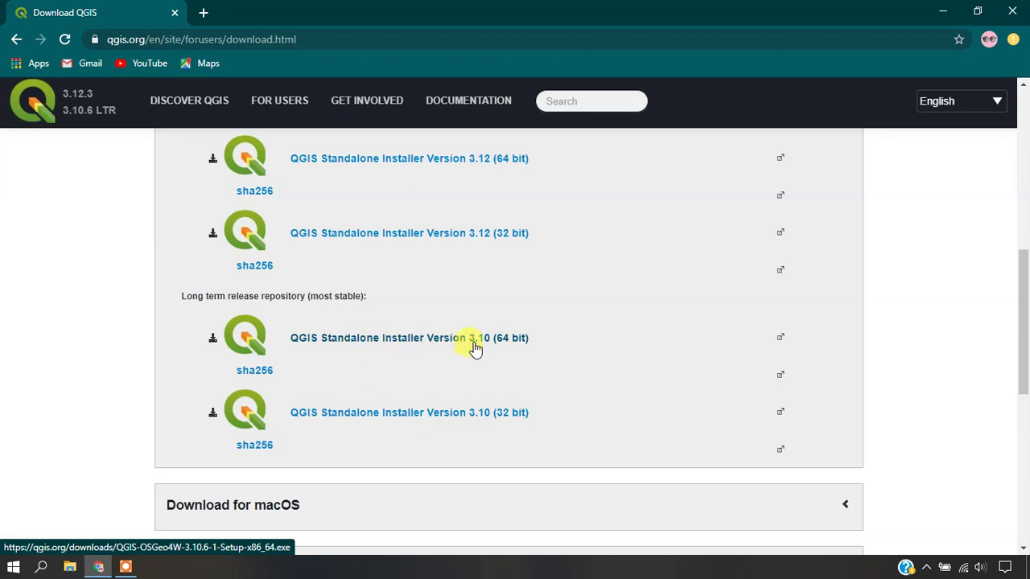
Download the QGIS 3.10 64-bit standalone installer and run it from the download bar
left_click(441, 338)
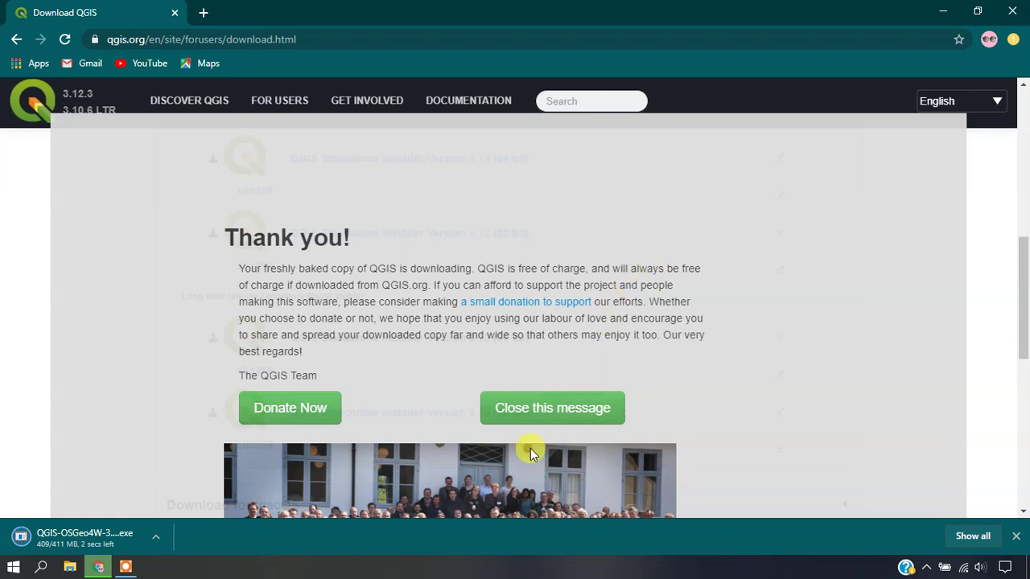
left_click(92, 534)
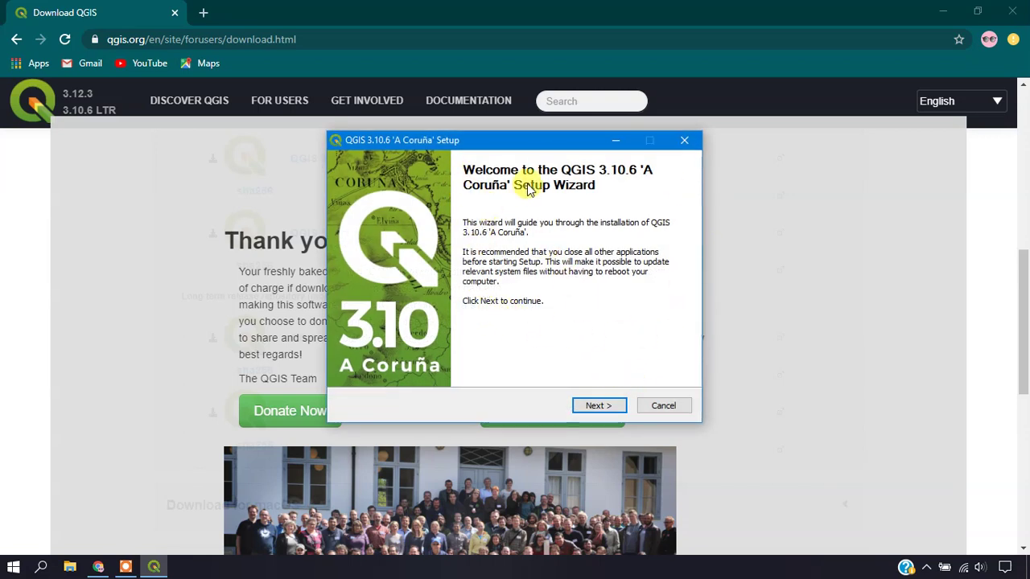
Accept the licence and keep the default C:\Program Files\QGIS 3.10 install folder
left_click(598, 406)
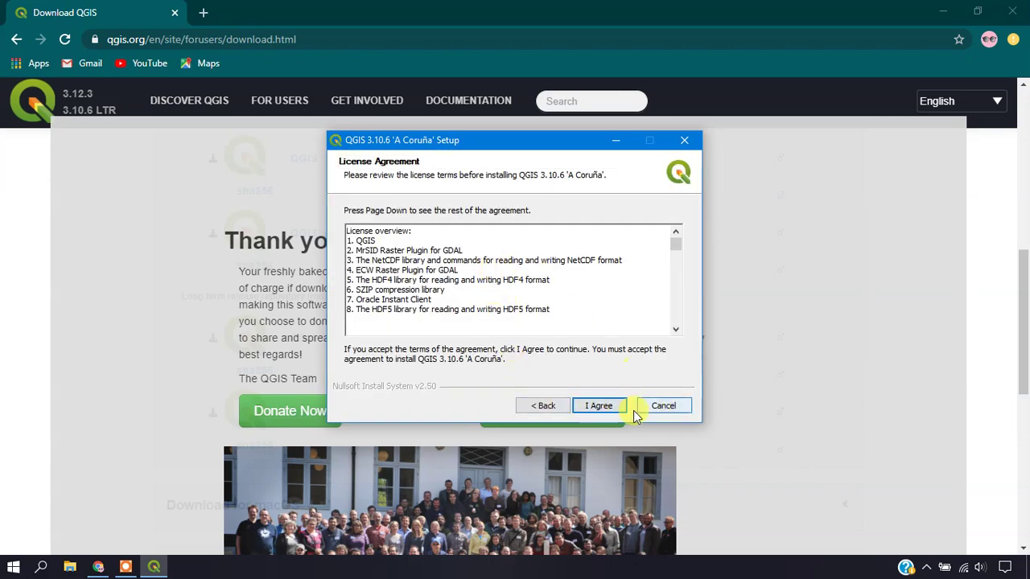
left_click(609, 408)
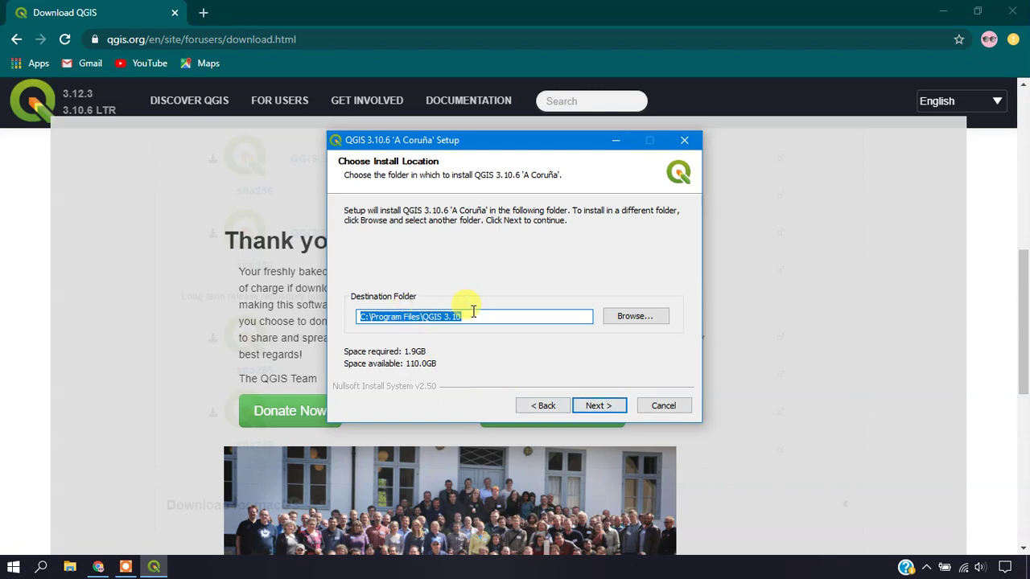
left_click(609, 408)
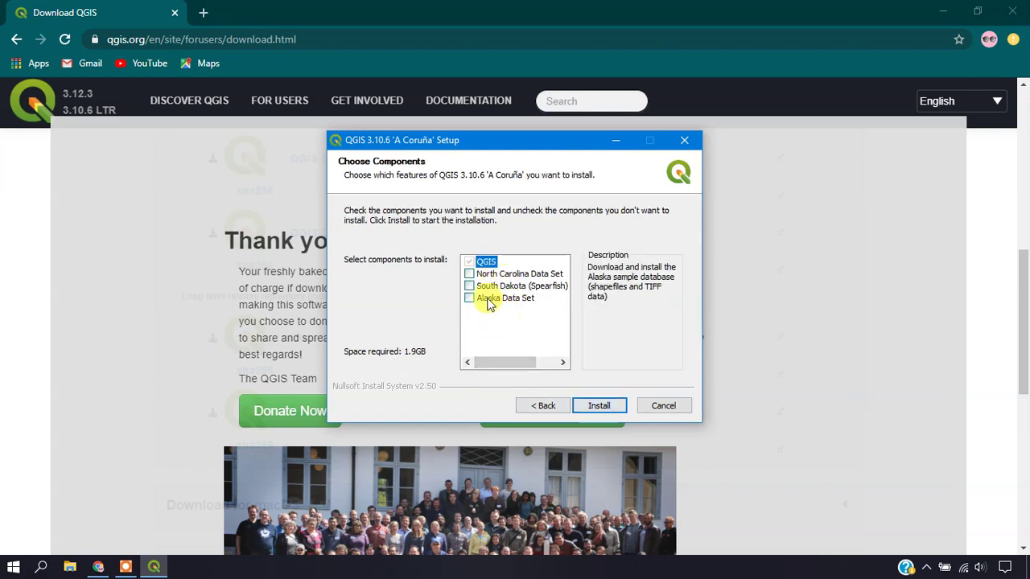
Leave only QGIS checked, with no sample data sets, and start the installation
left_click(469, 273)
left_click(469, 286)
left_click(470, 297)
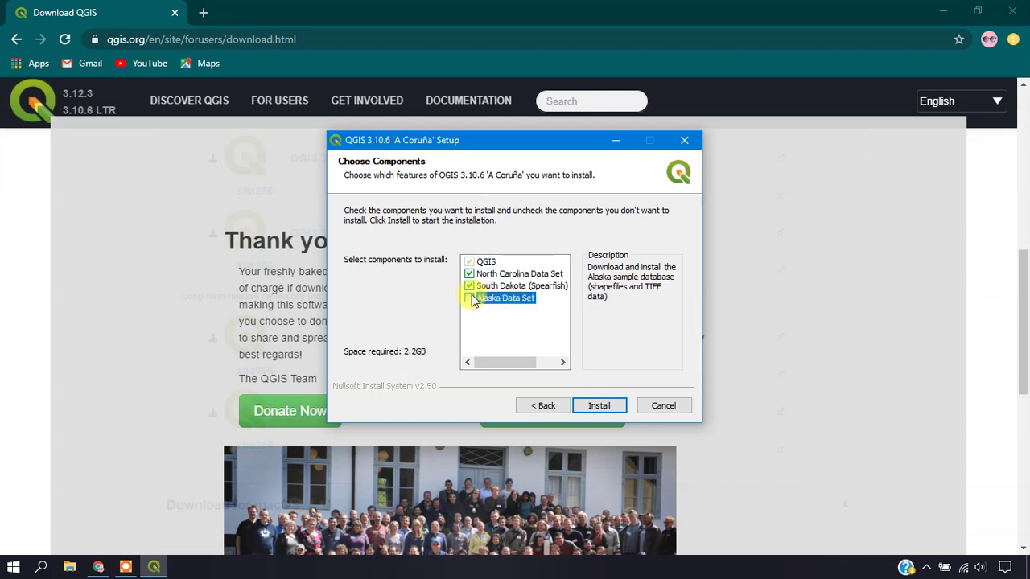
left_click(469, 285)
left_click(469, 274)
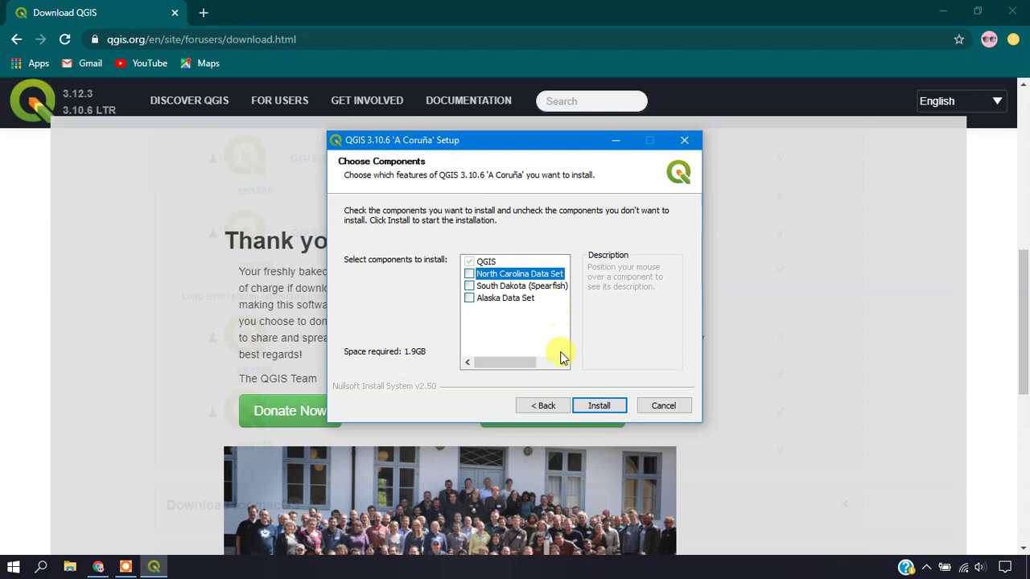
left_click(599, 406)
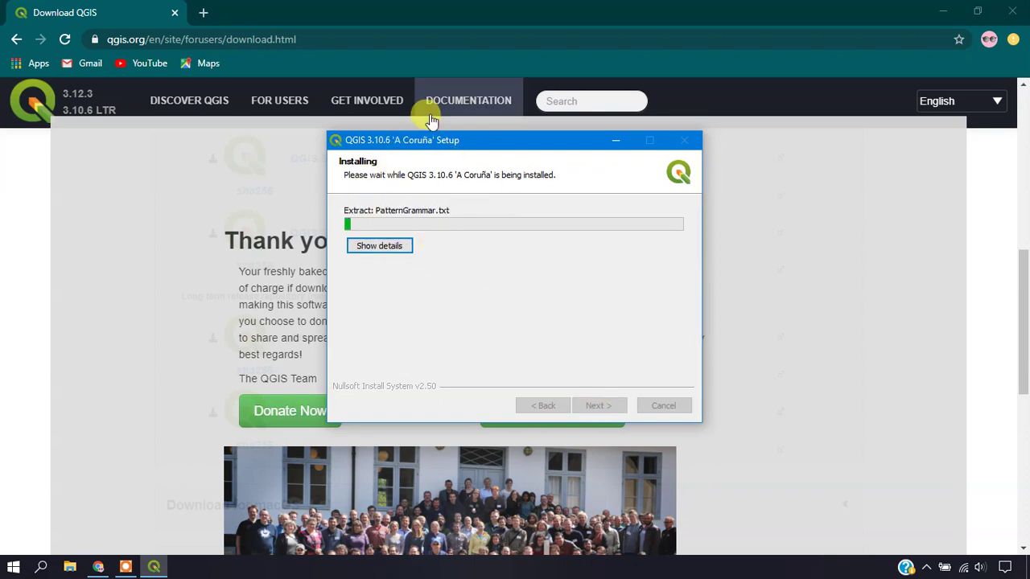
Wait for QGIS 3.10.6 extraction to finish and the completion page to appear
left_click_drag(448, 141, 471, 144)
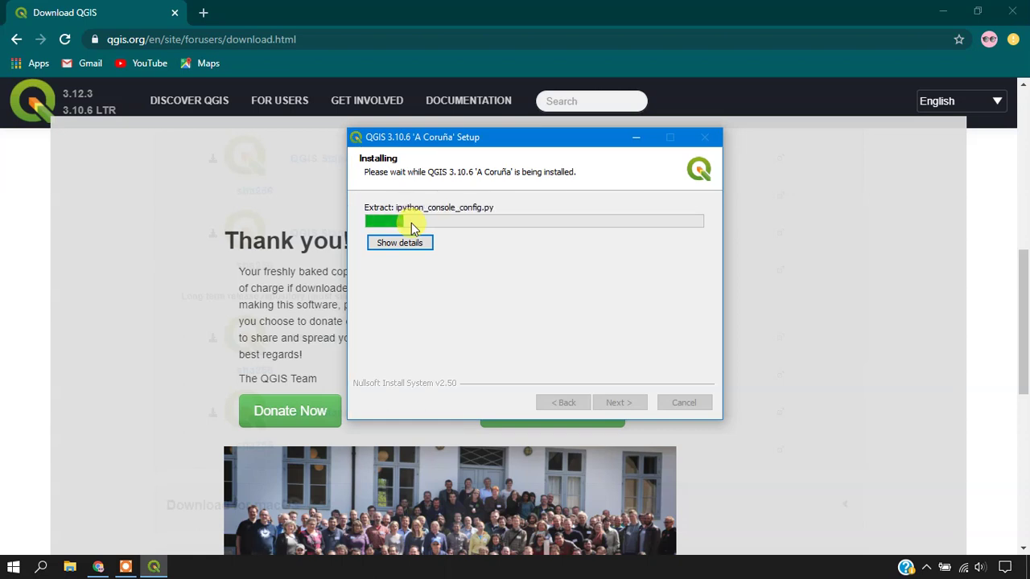
key("XF86AudioLowerVolume")
left_click(125, 568)
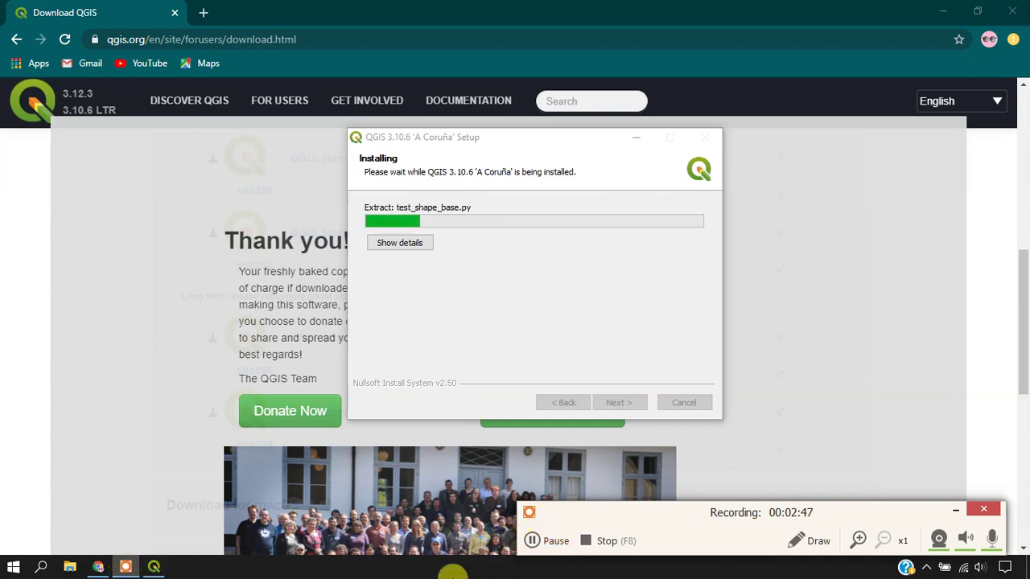
left_click(535, 541)
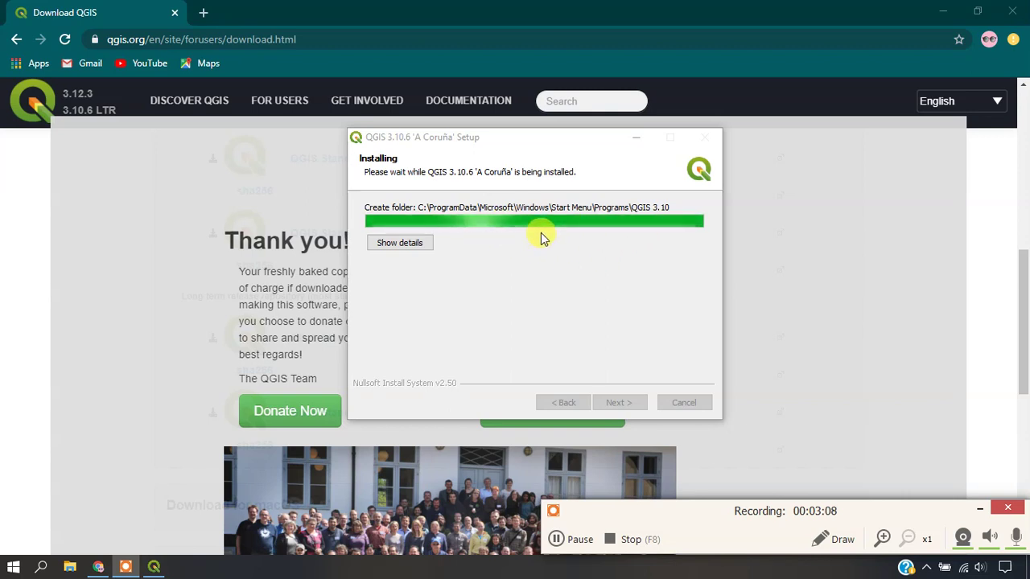
left_click(588, 568)
left_click(584, 567)
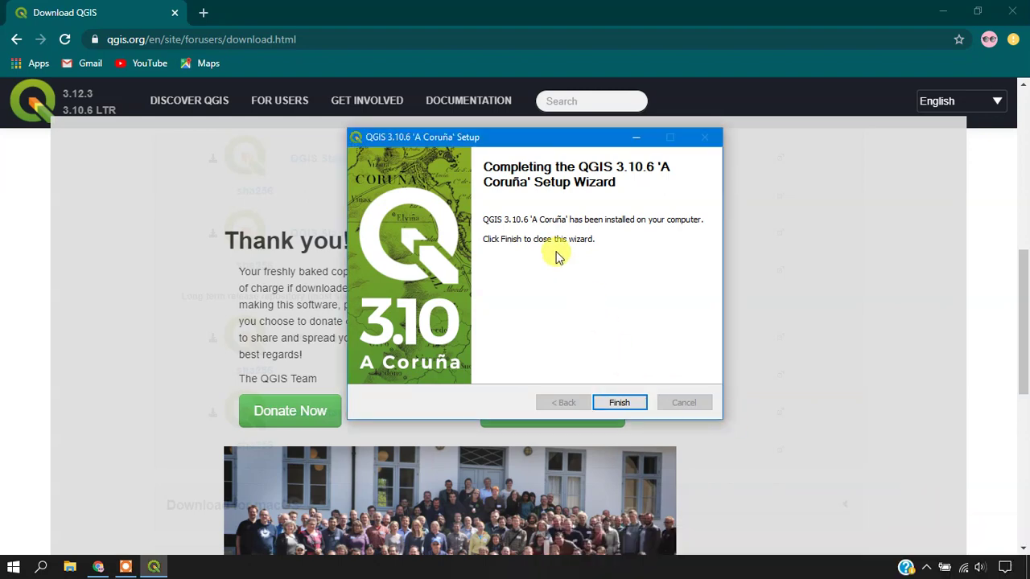
Finish the installer, then search 'QGI' and delete the broken QGIS3 shortcut
left_click_drag(516, 135, 476, 150)
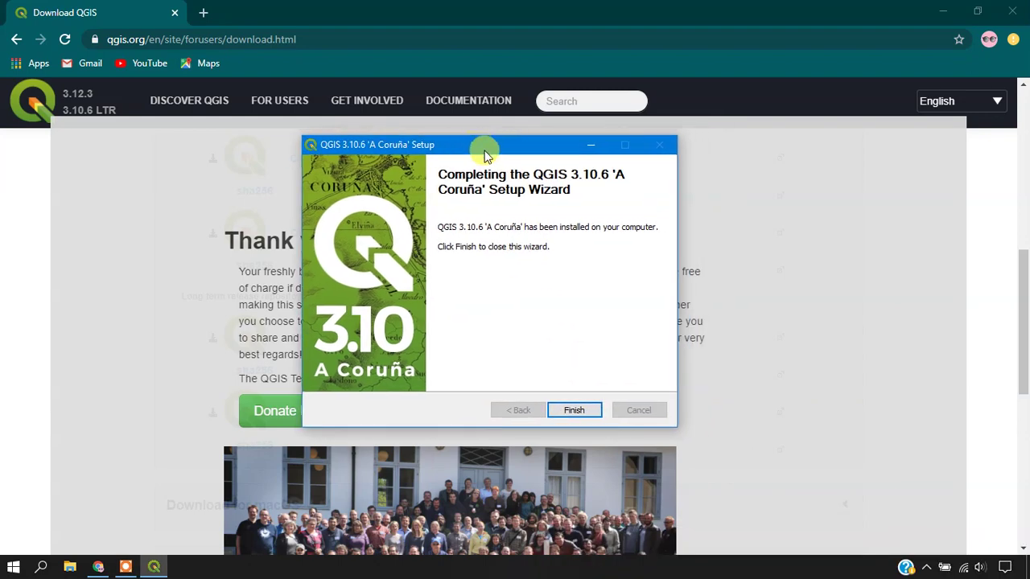
left_click(575, 411)
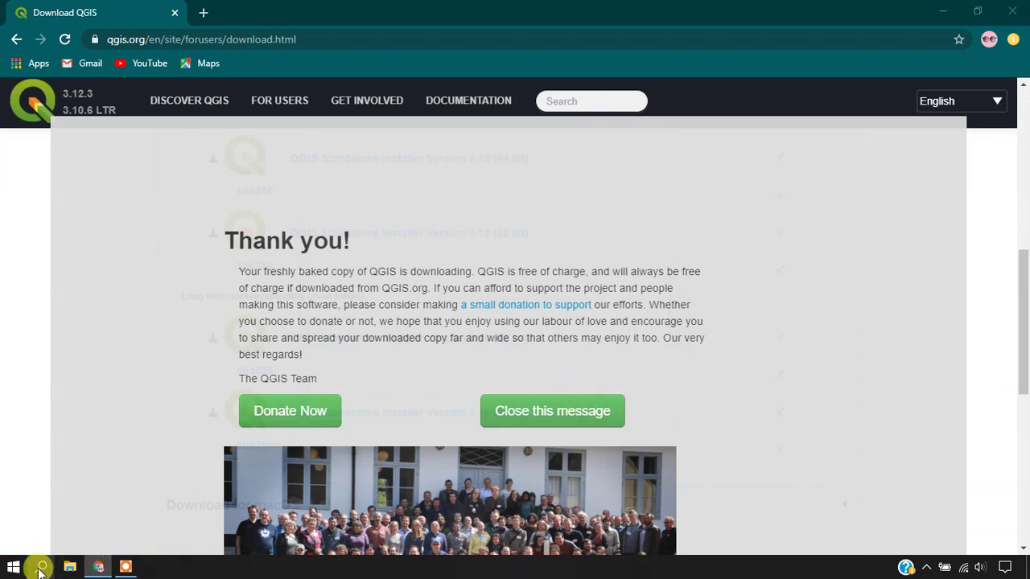
left_click(42, 567)
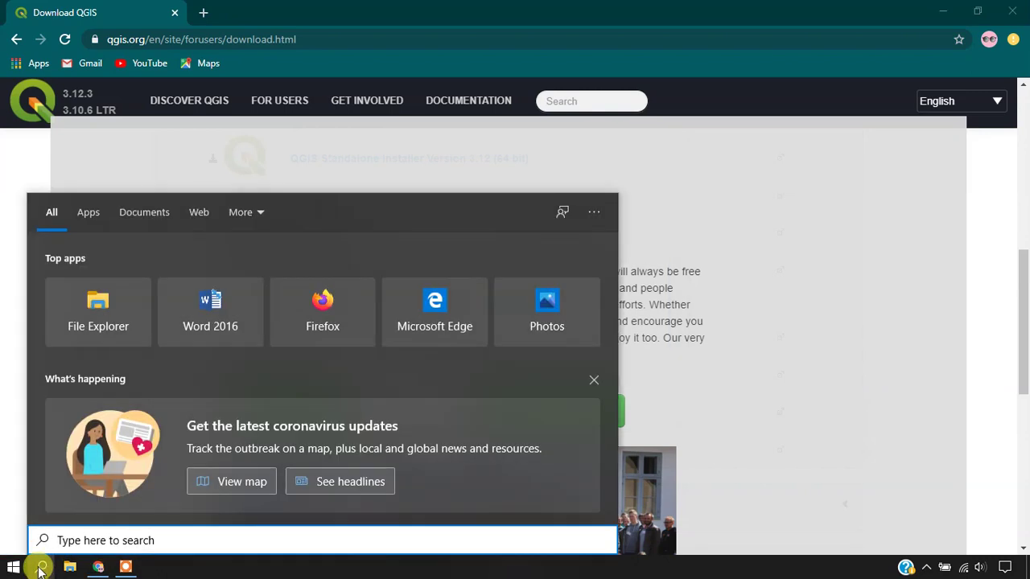
type("QG")
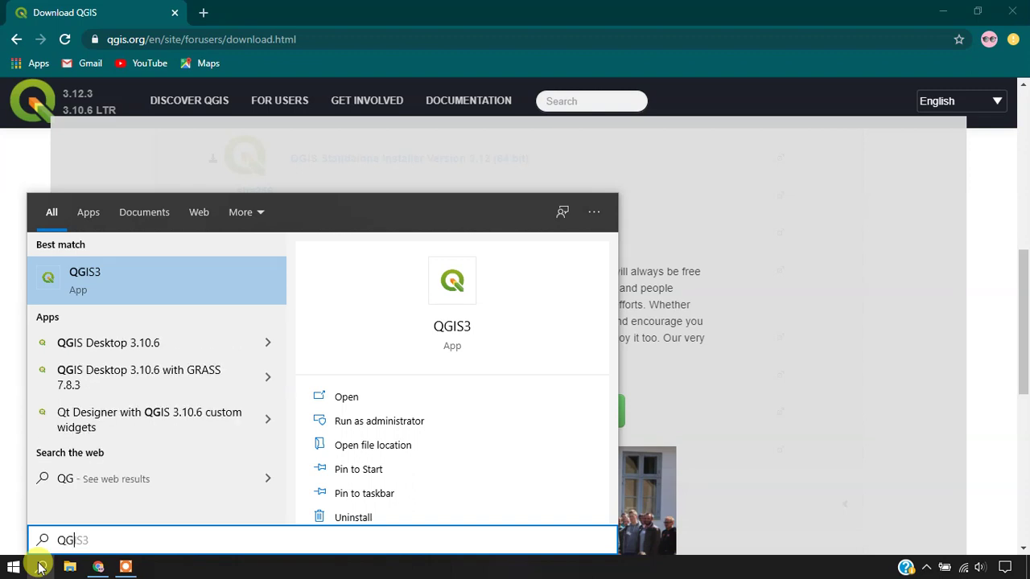
type("I")
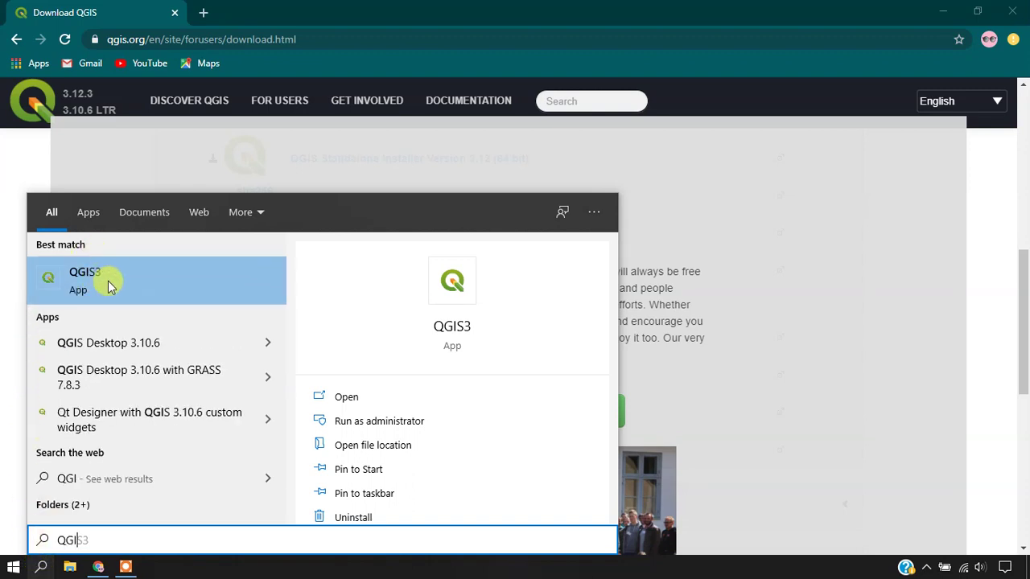
left_click(105, 281)
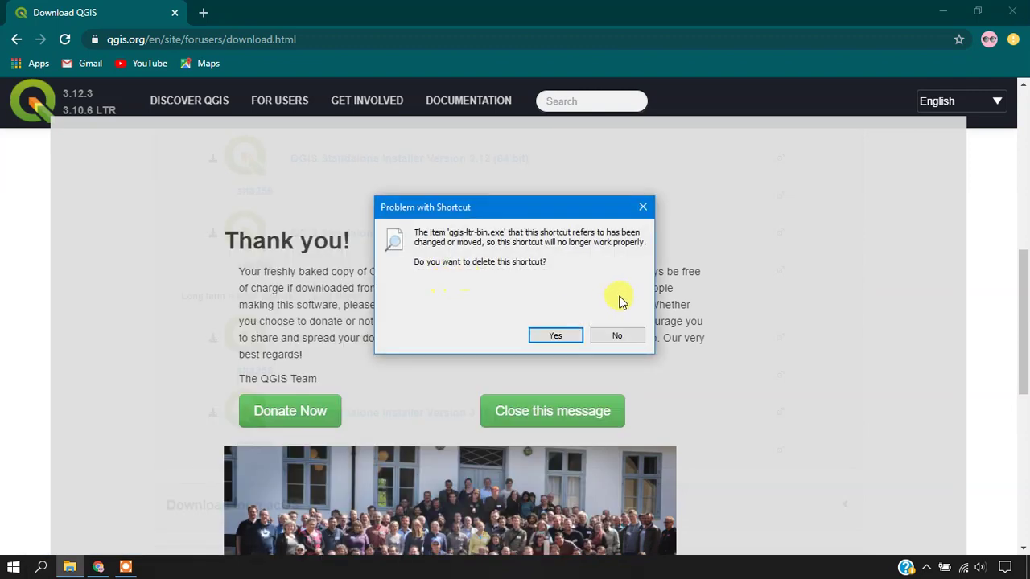
left_click(555, 336)
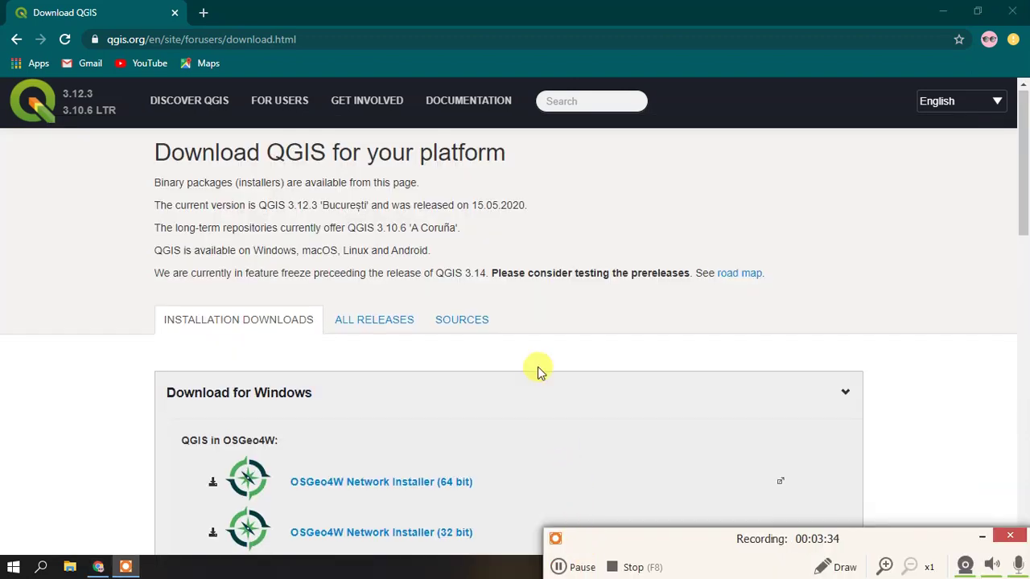
Search Windows for 'QGIS' and start QGIS Desktop 3.10.6 from the best match
scroll(535, 368, "down", 2)
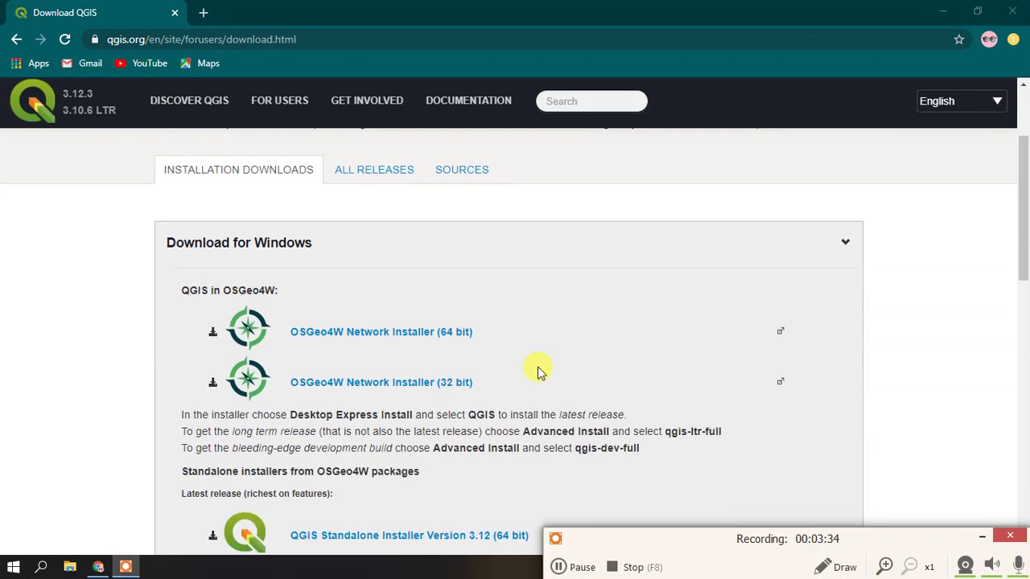
left_click(40, 564)
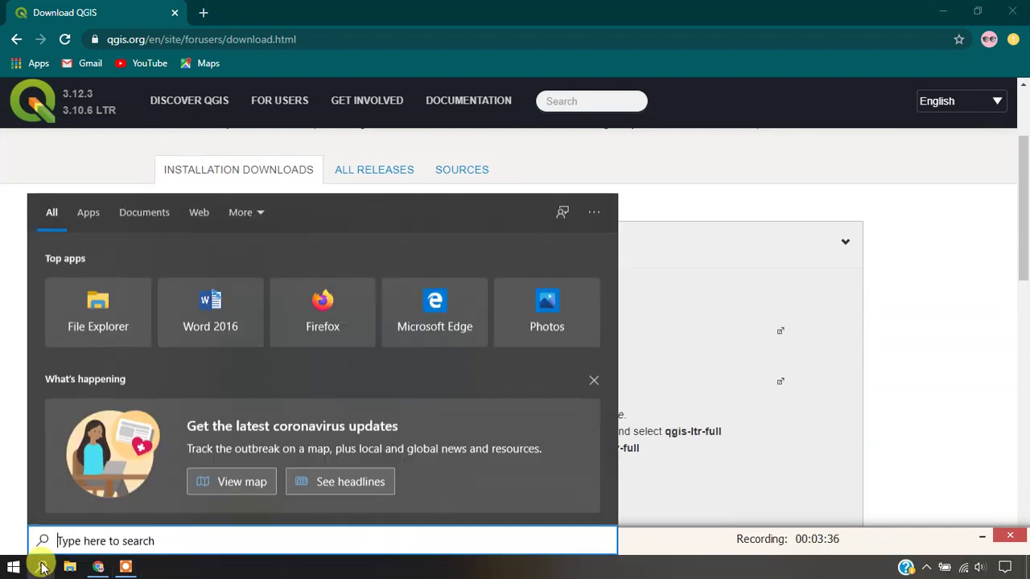
type("QG")
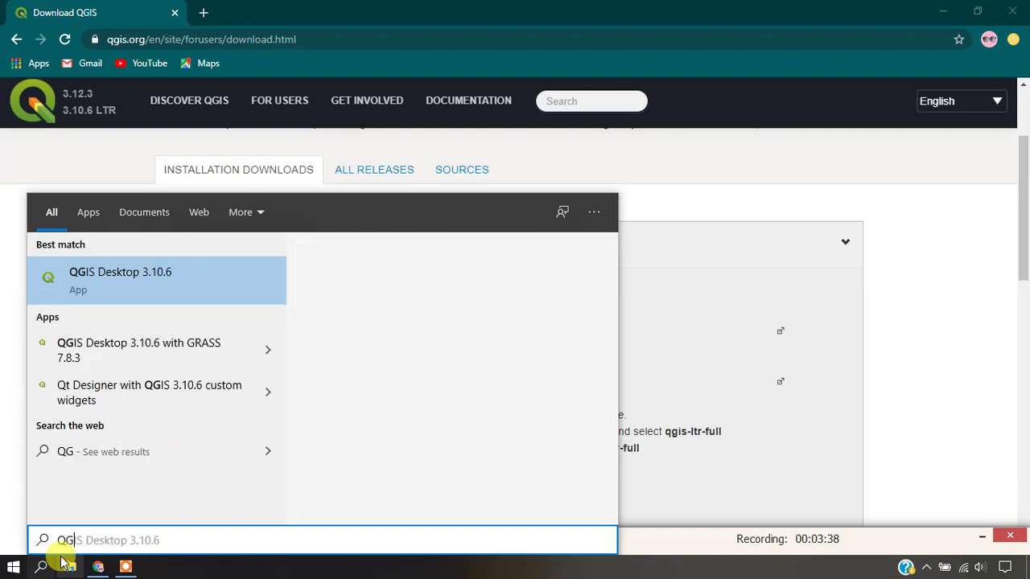
type("IS")
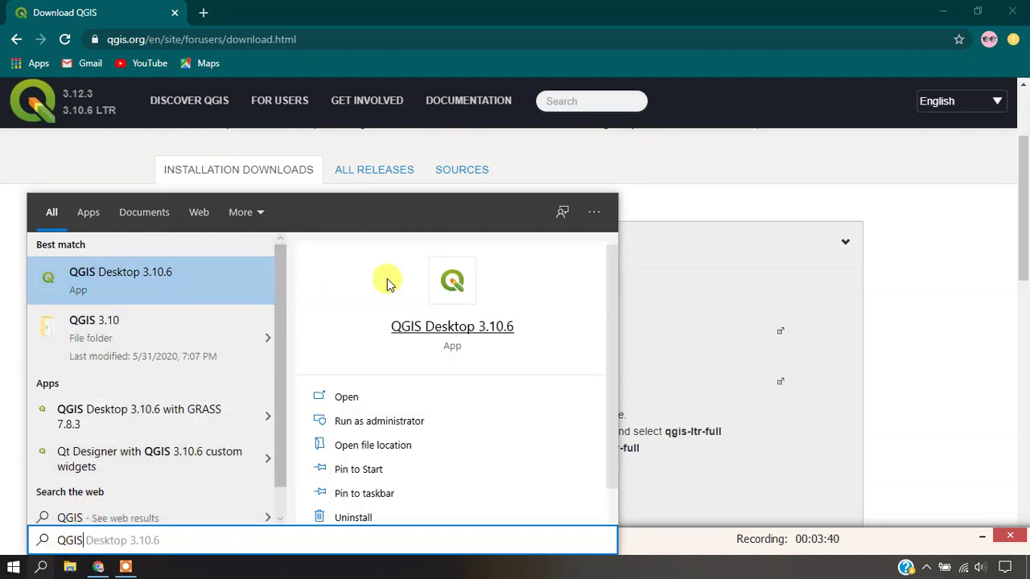
left_click(452, 283)
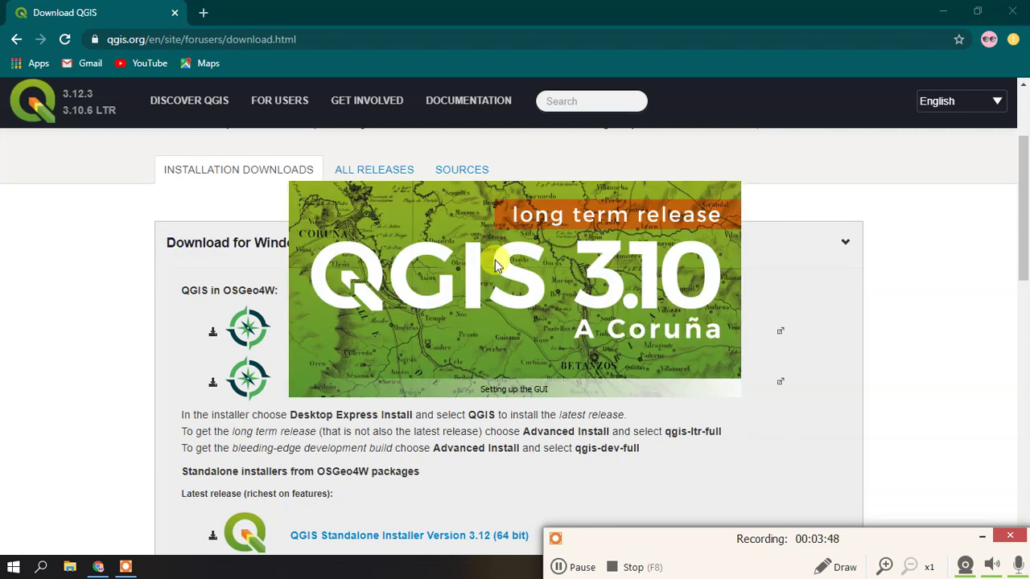
scroll(752, 267, "down", 3)
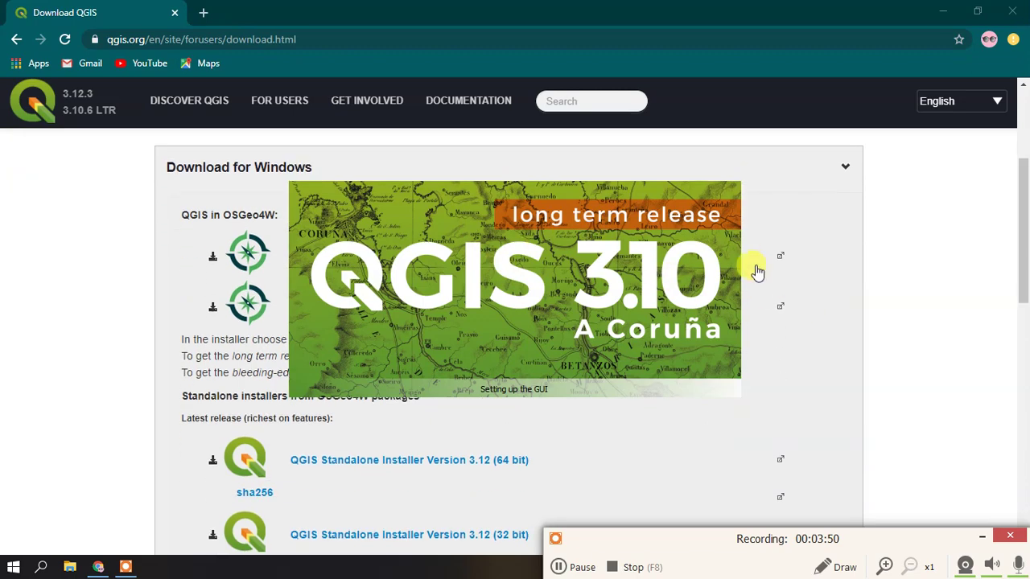
scroll(746, 264, "up", 3)
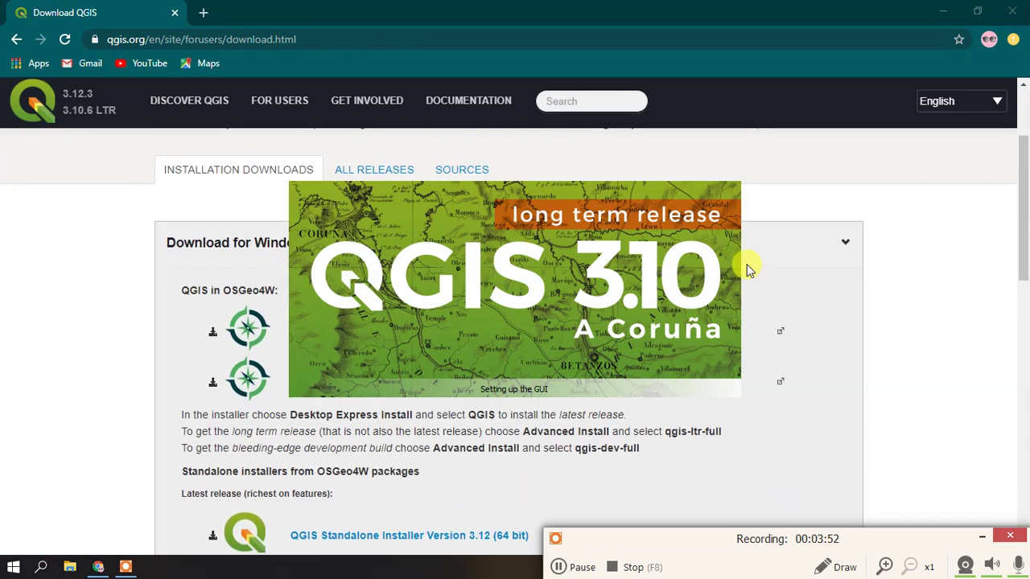
scroll(747, 264, "down", 1)
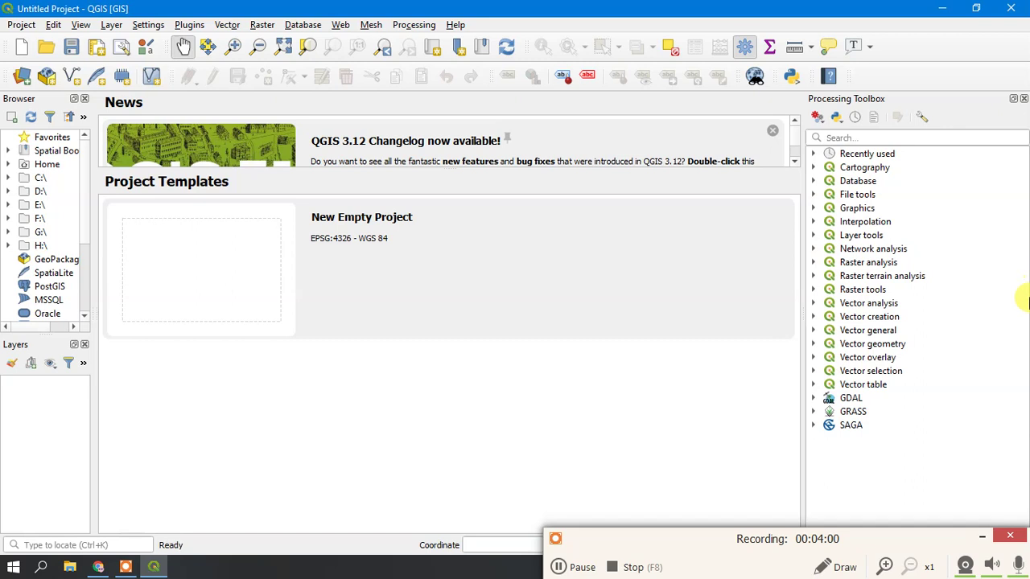
Close the QGIS 3.12 Changelog entry in the start screen's News panel
left_click(978, 535)
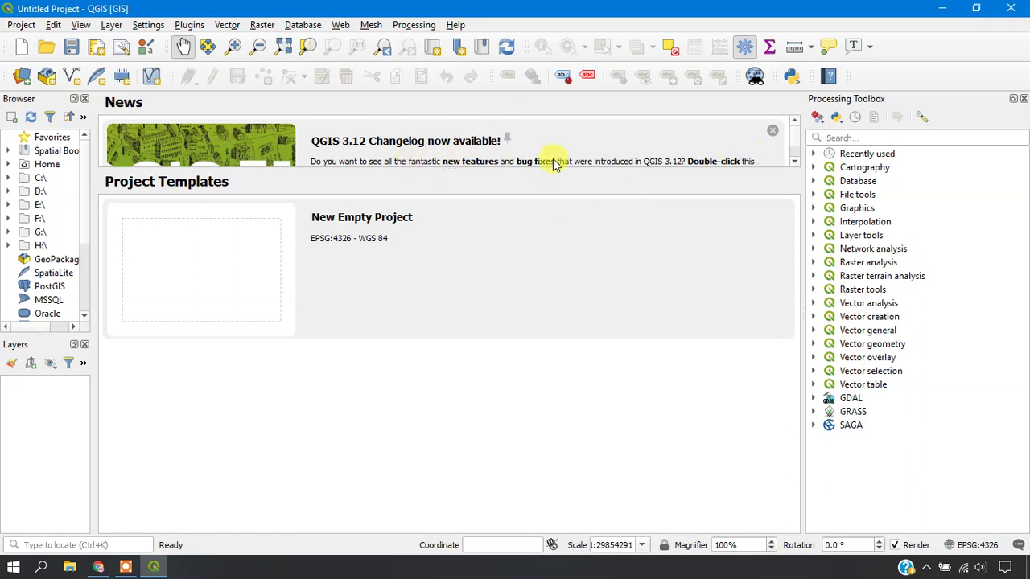
left_click(770, 131)
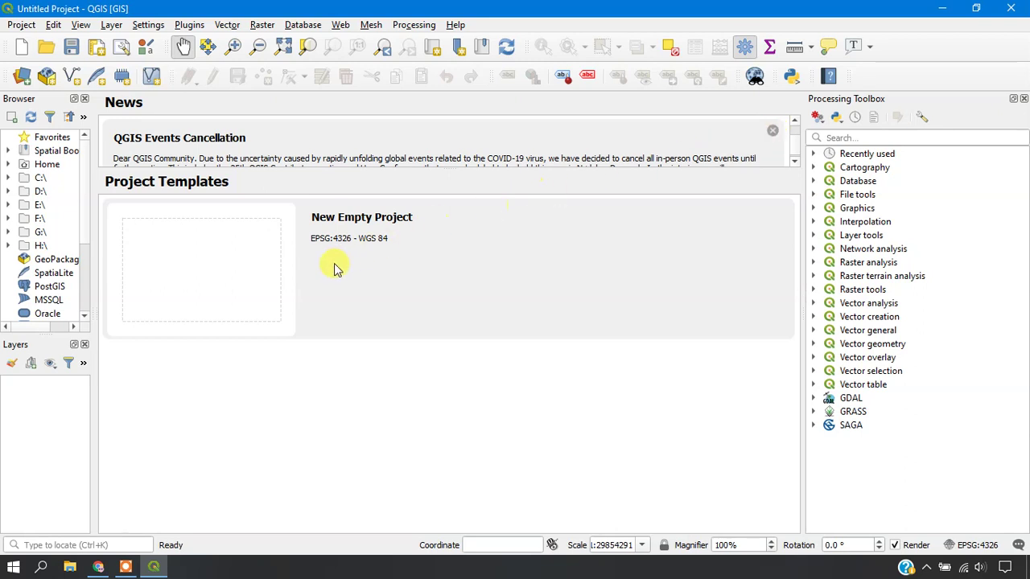